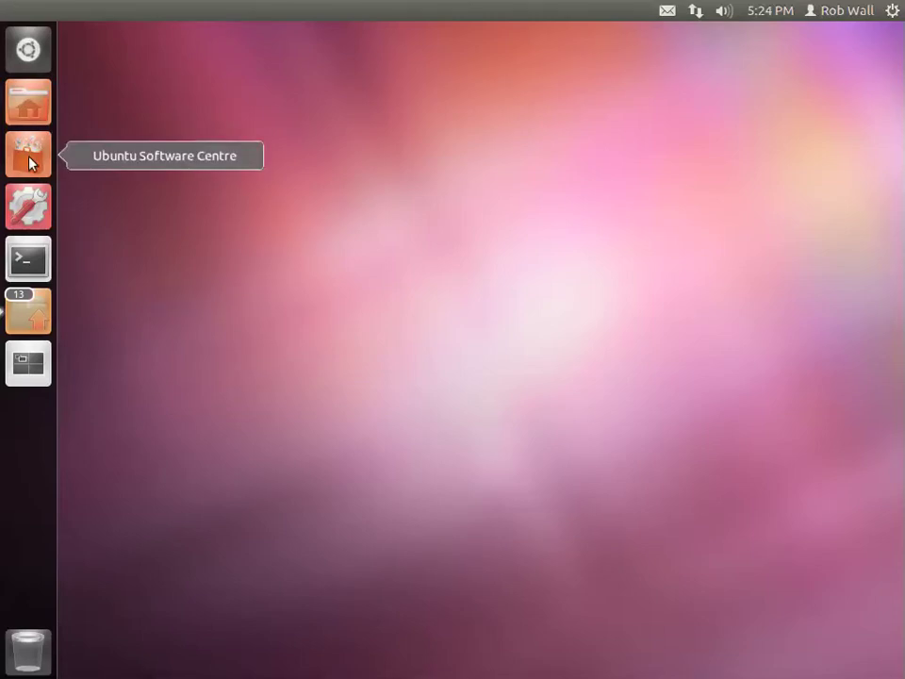
Open the Ubuntu Software Centre and show the list of installed software.
click(29, 164)
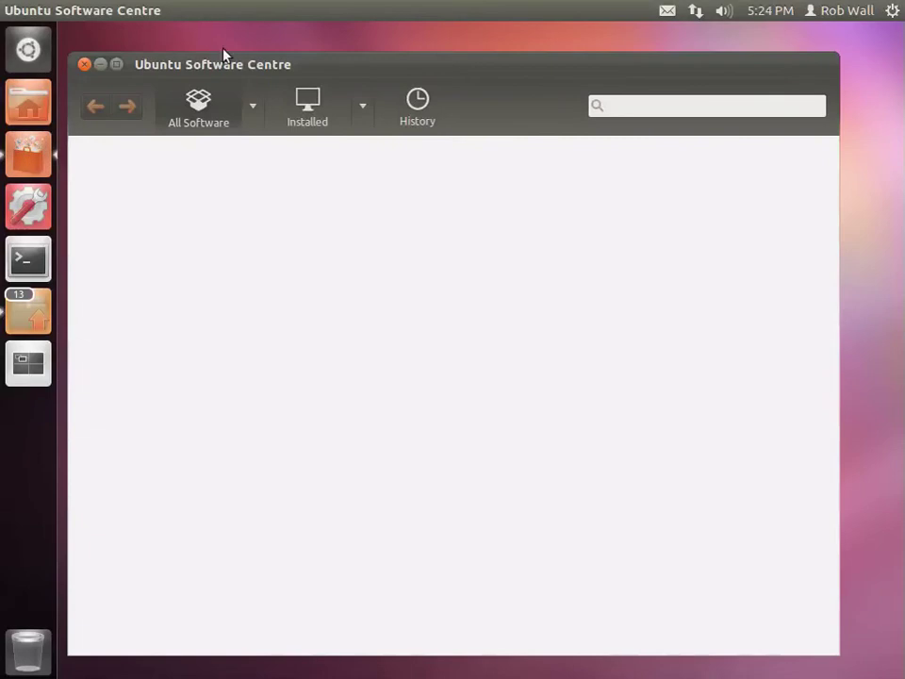
drag(238, 70, 263, 46)
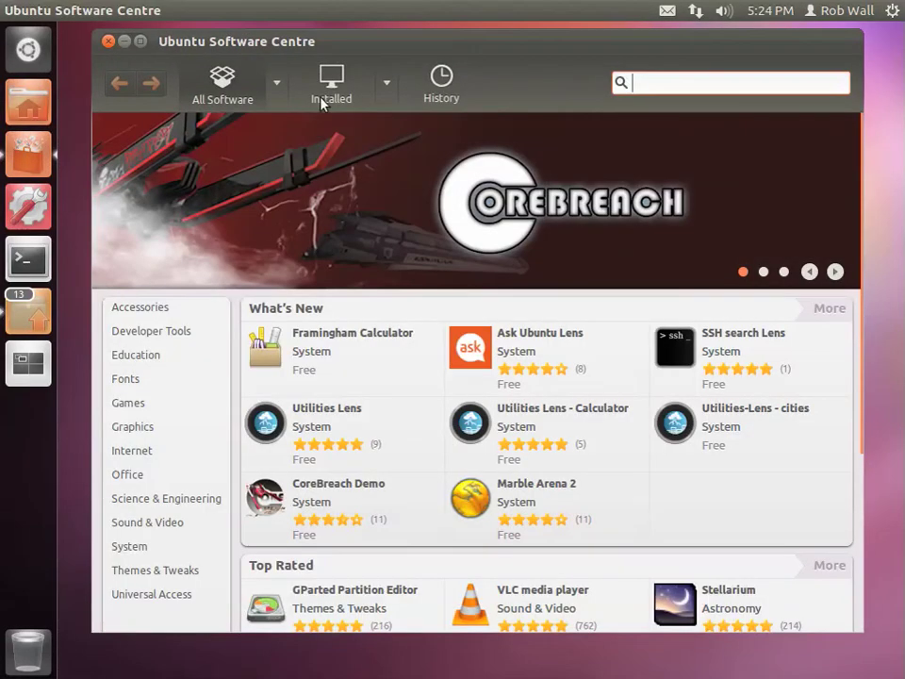
click(337, 87)
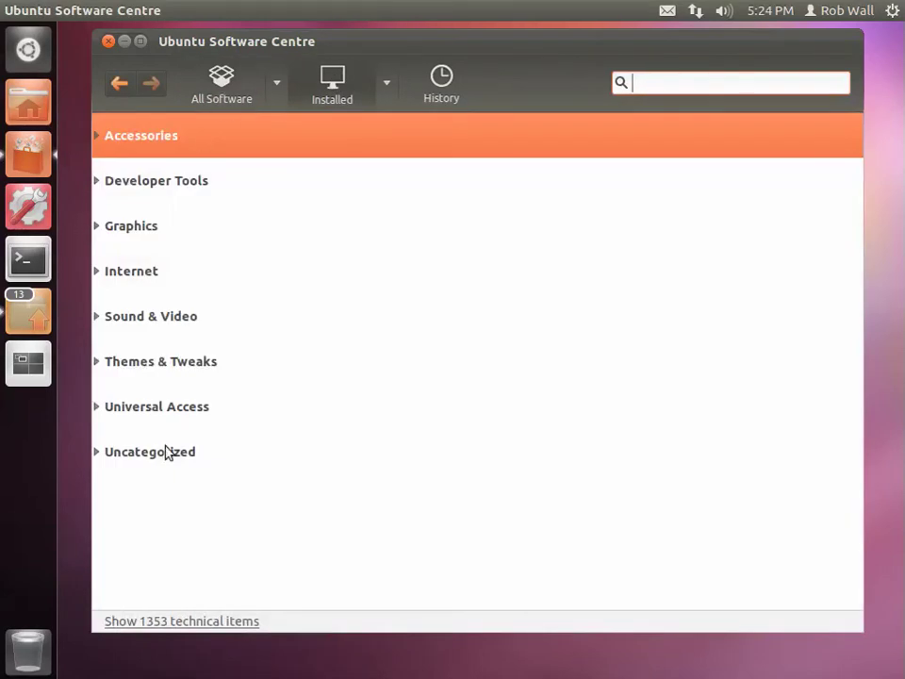
Find LibreOffice Writer in the Office category of all software and start its installation.
click(224, 76)
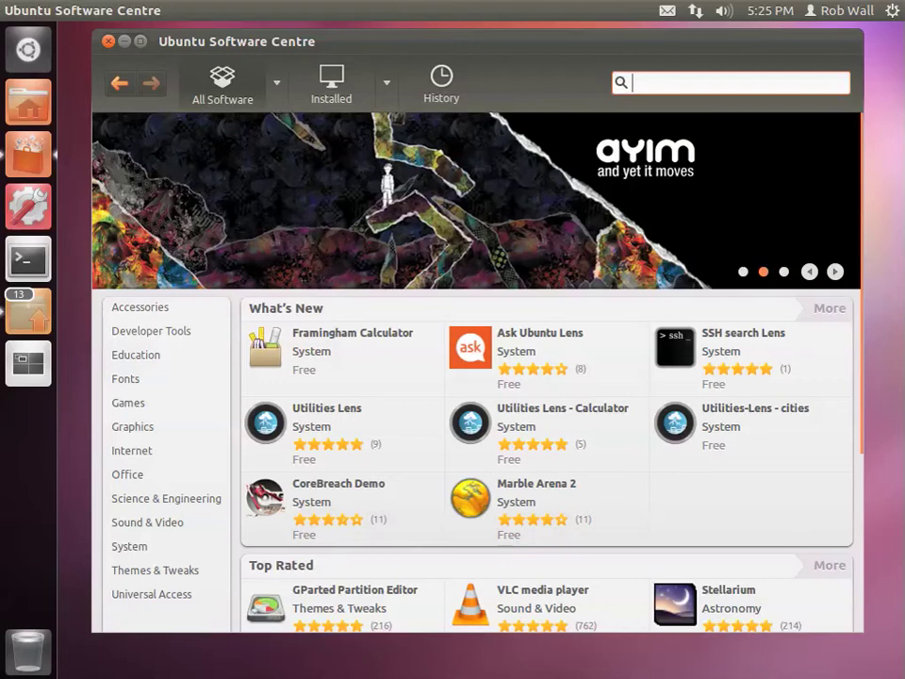
click(127, 476)
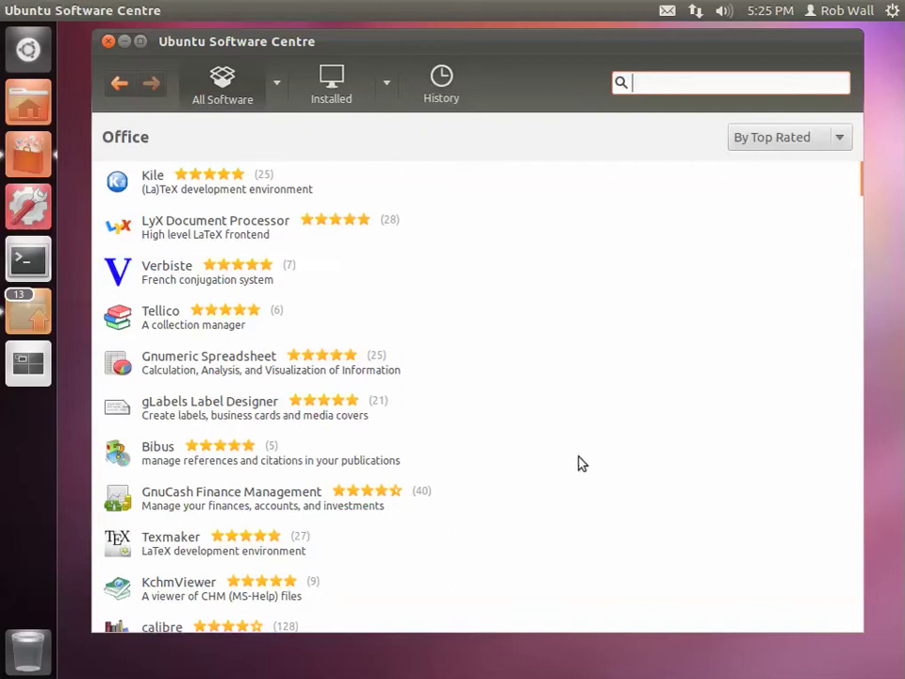
scroll(818, 203, down, 5)
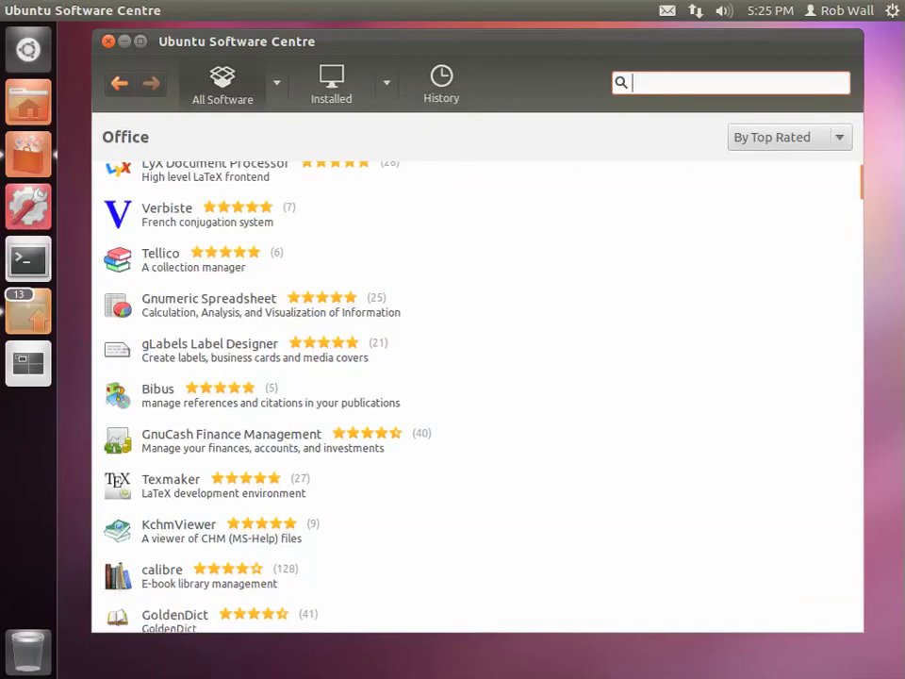
scroll(477, 396, down, 4)
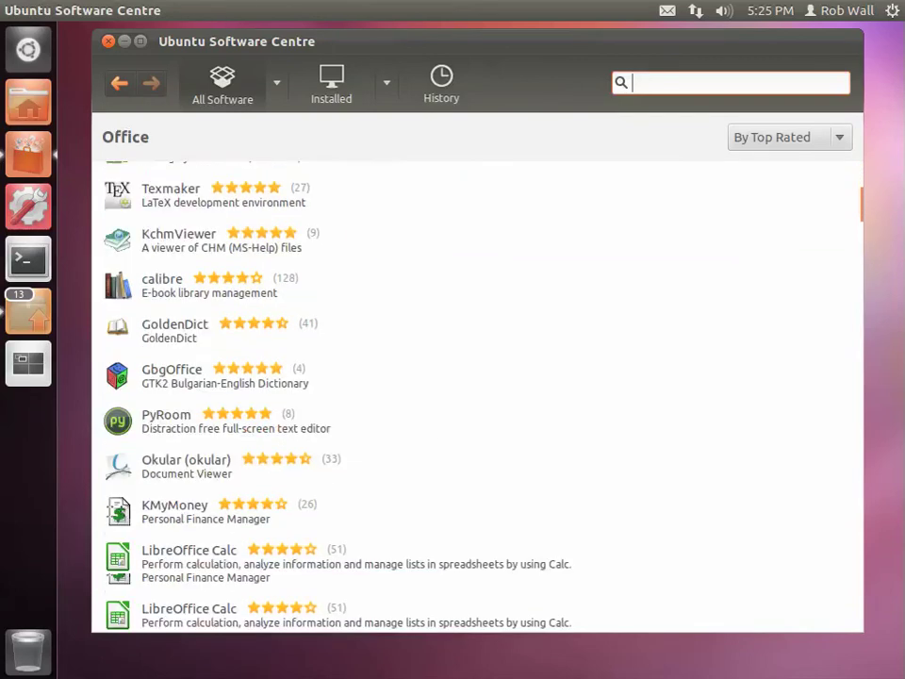
scroll(477, 396, down, 4)
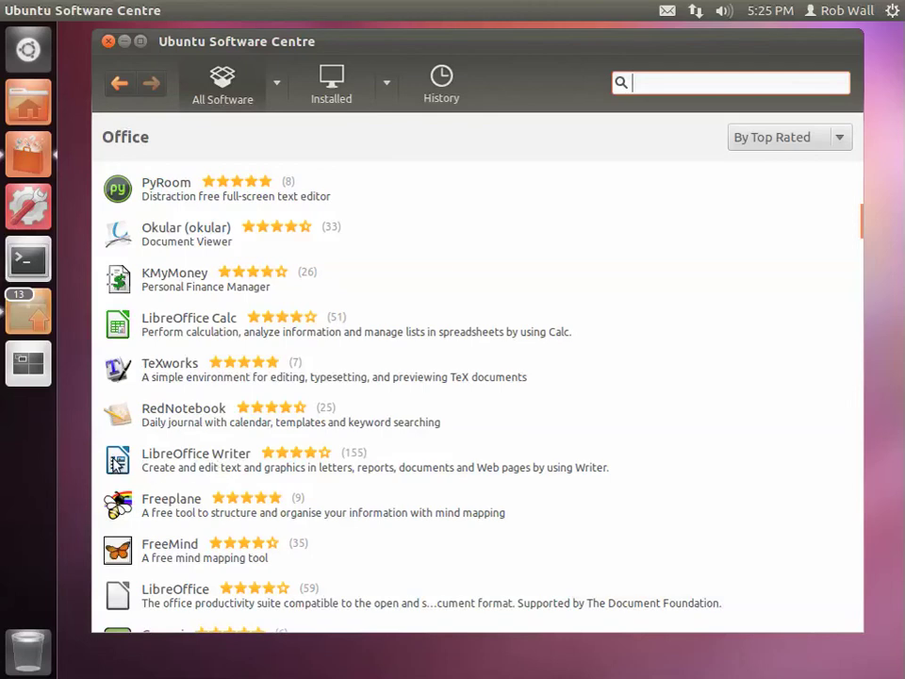
click(118, 460)
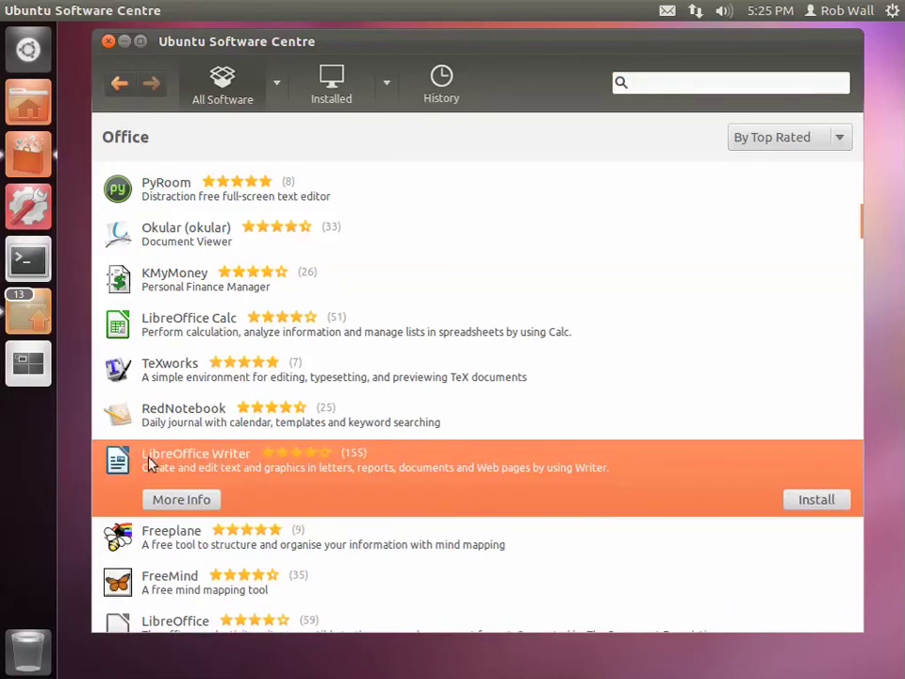
click(817, 500)
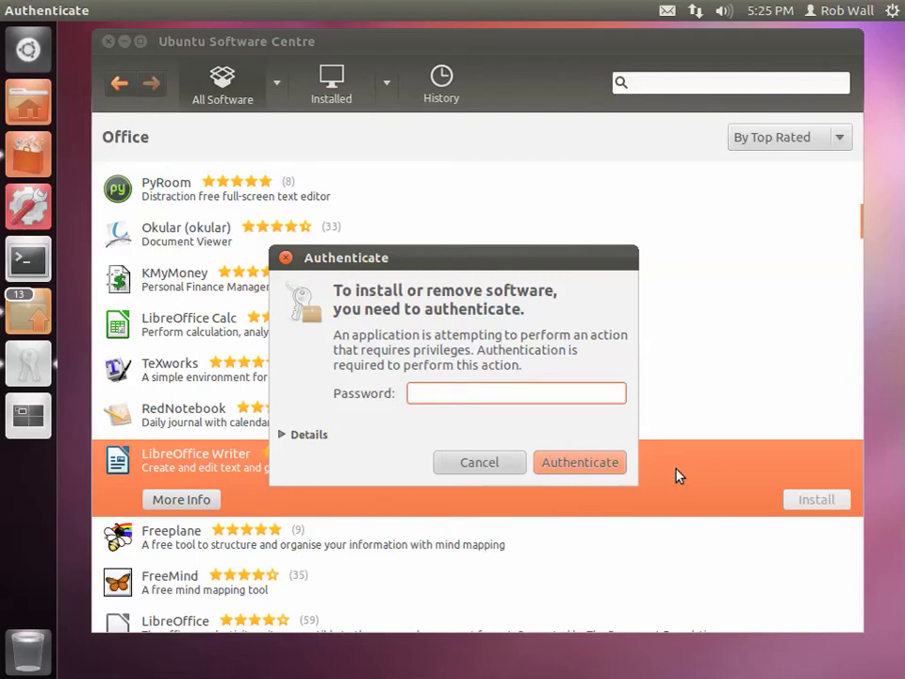
Authorise the software installation with the account password, expanding the authentication details along the way.
text(••••••)
key(Return)
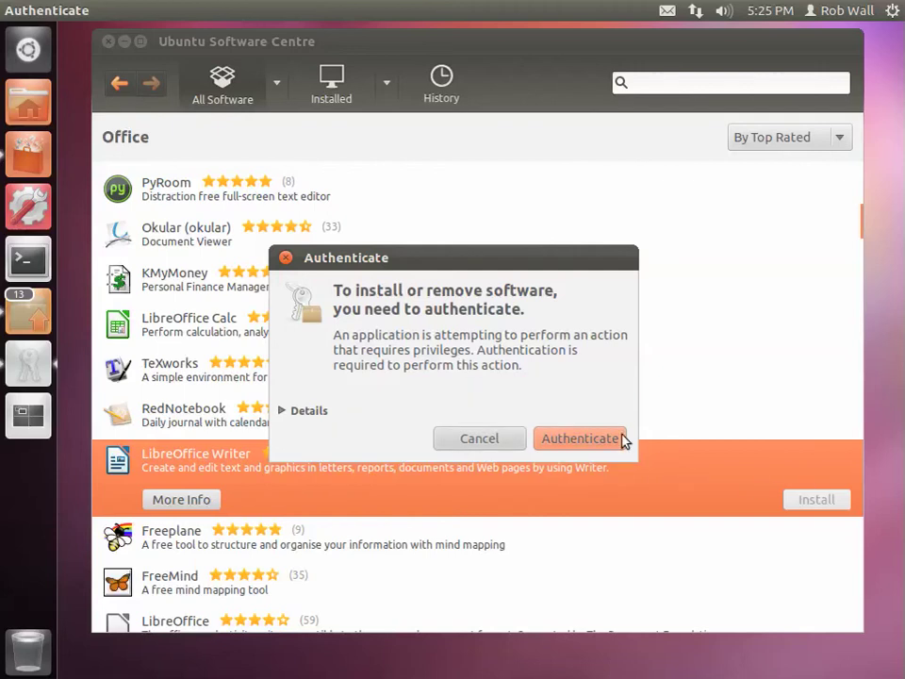
click(281, 464)
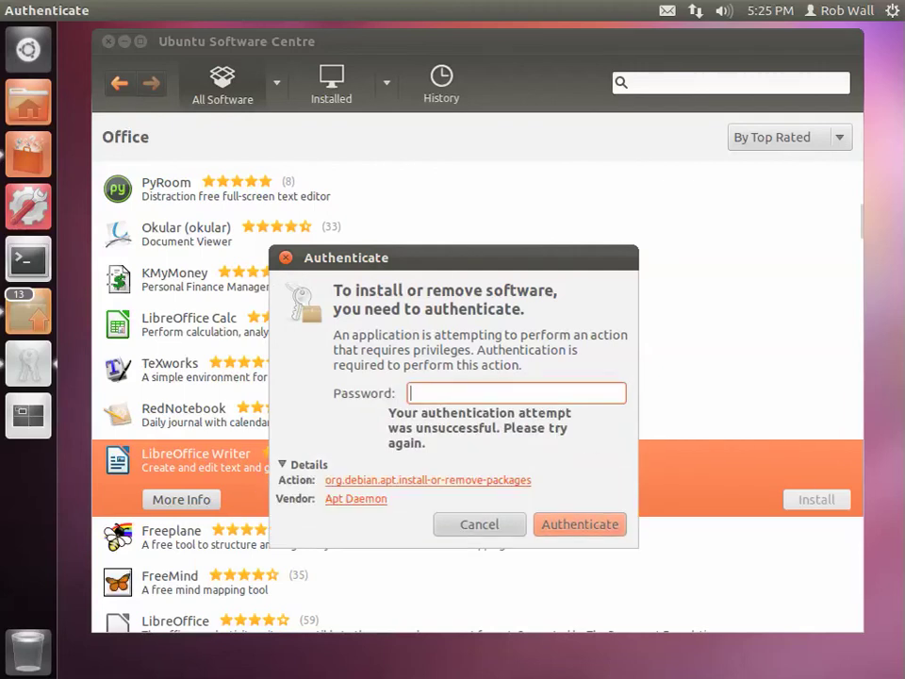
text(•••••••)
key(Return)
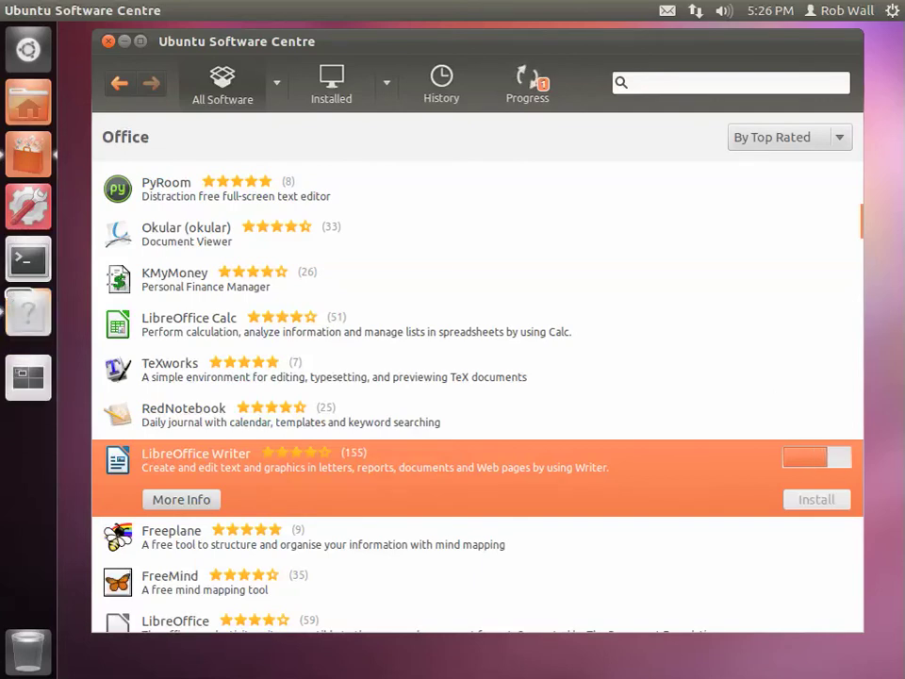
Look at the available software sources and return to the main page of the software catalogue.
click(276, 83)
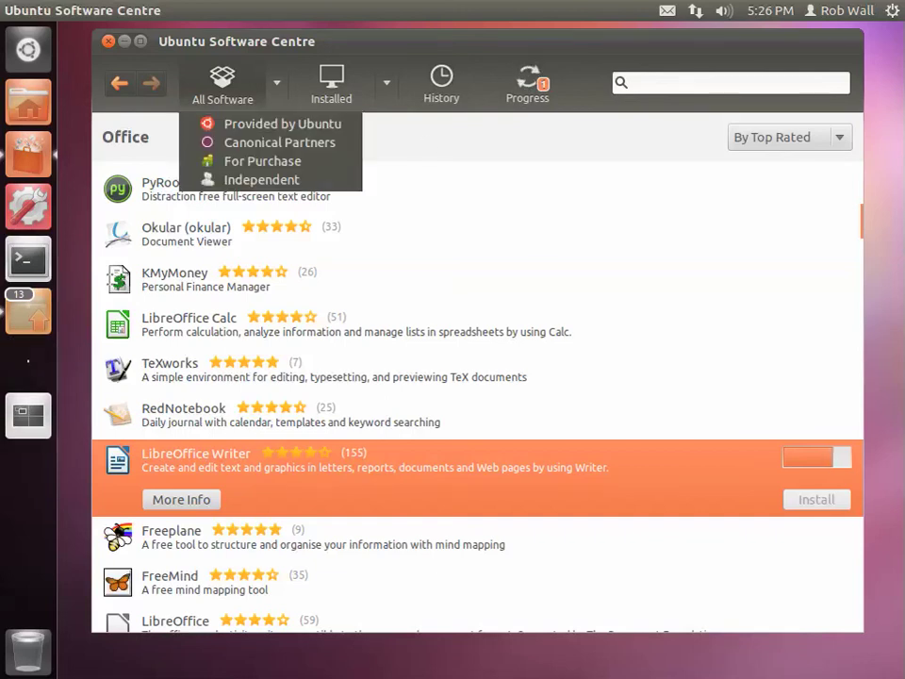
click(225, 94)
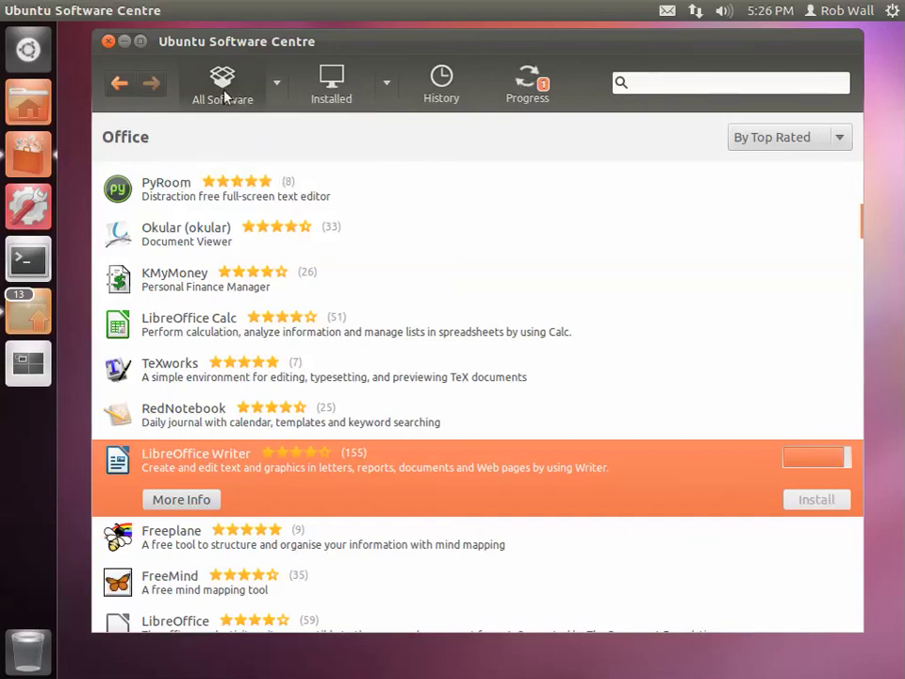
click(117, 83)
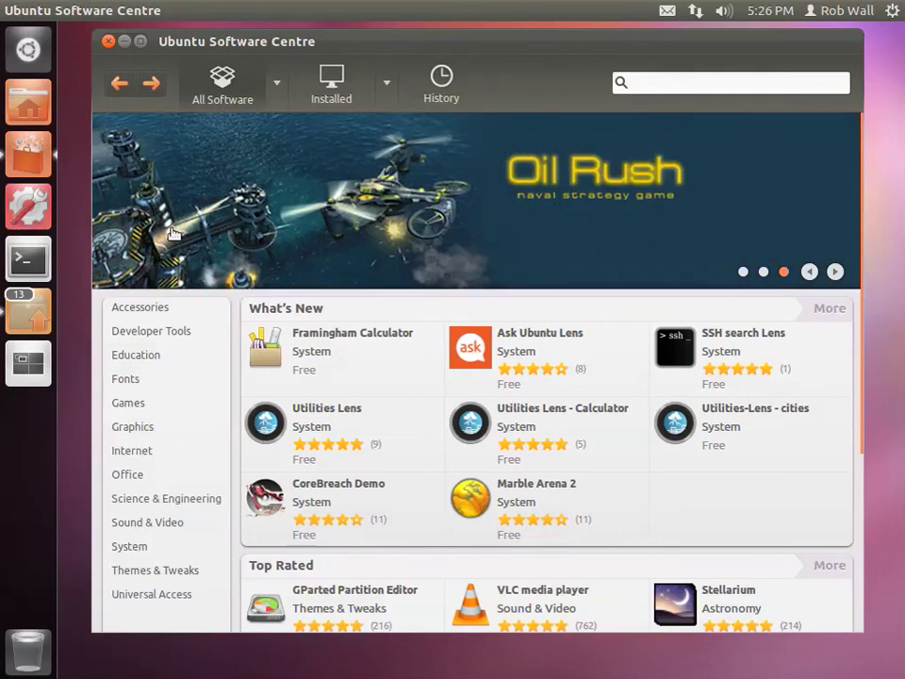
Check the installed Office applications for LibreOffice Writer, and close the Software Centre.
click(329, 83)
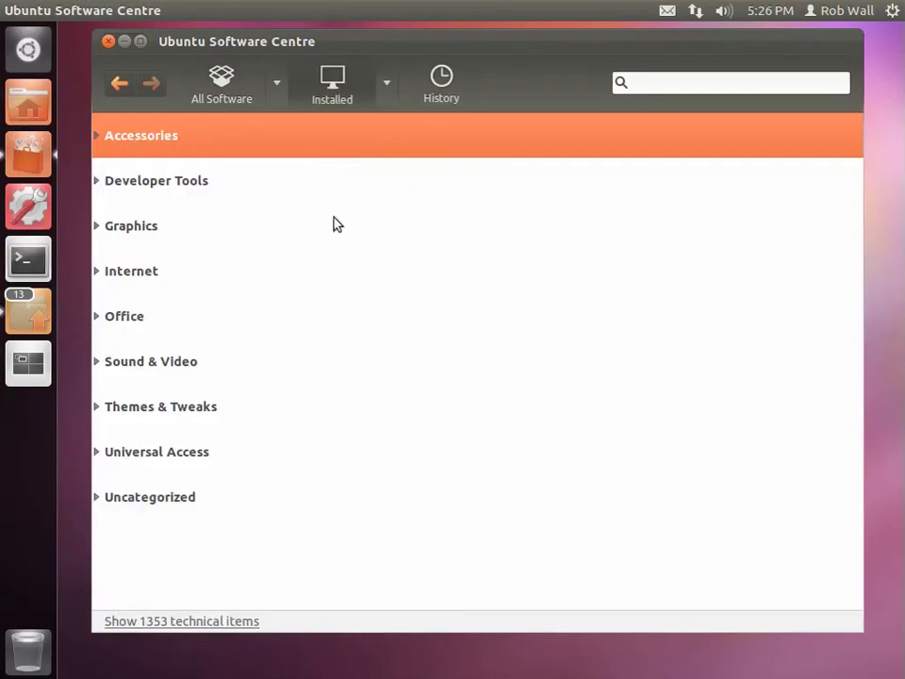
click(131, 322)
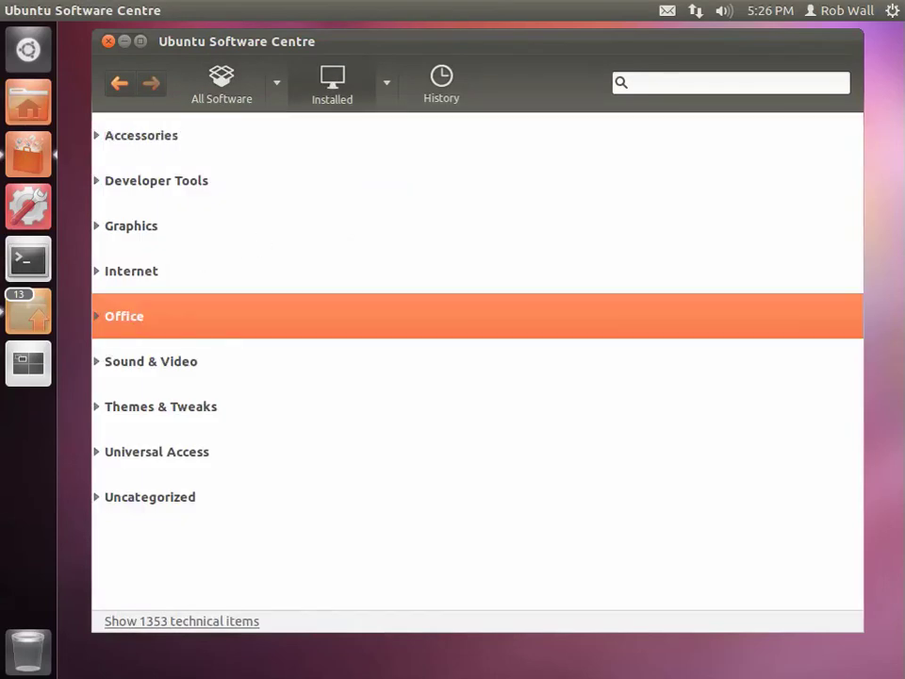
click(97, 321)
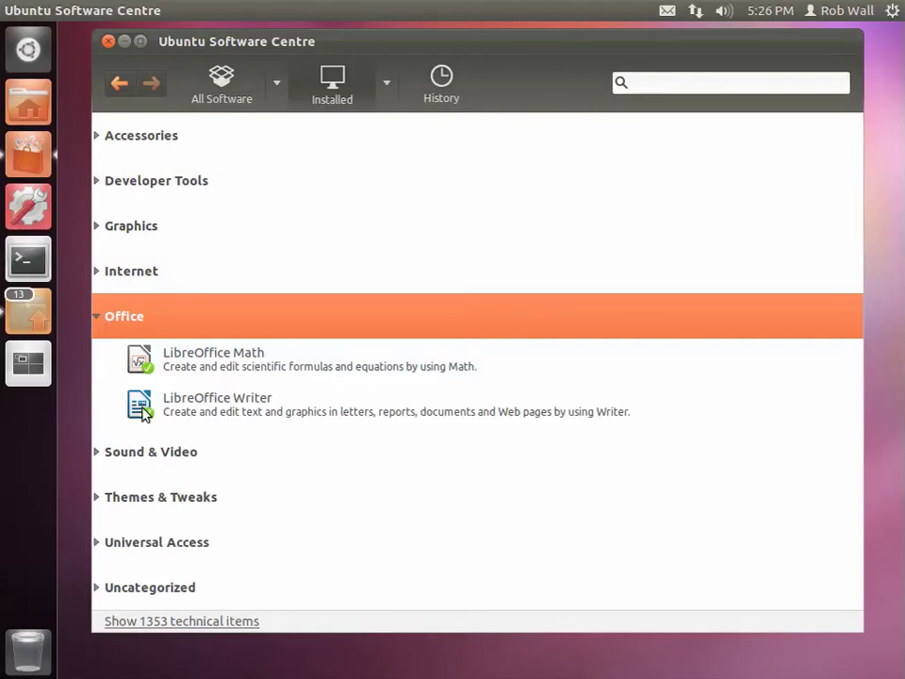
click(108, 42)
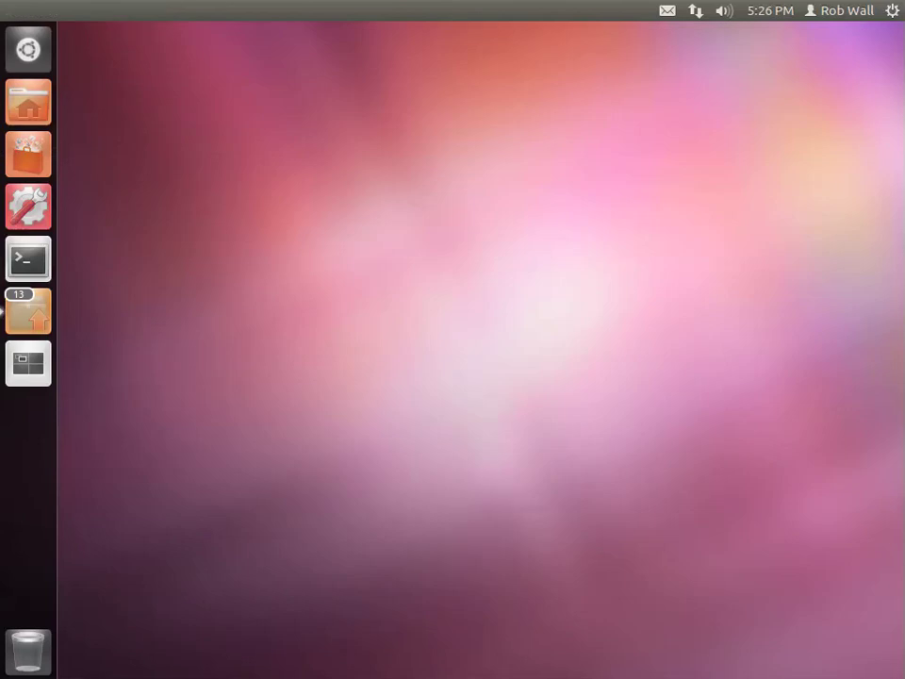
Search the Dash for "office" and clear the search term.
click(28, 51)
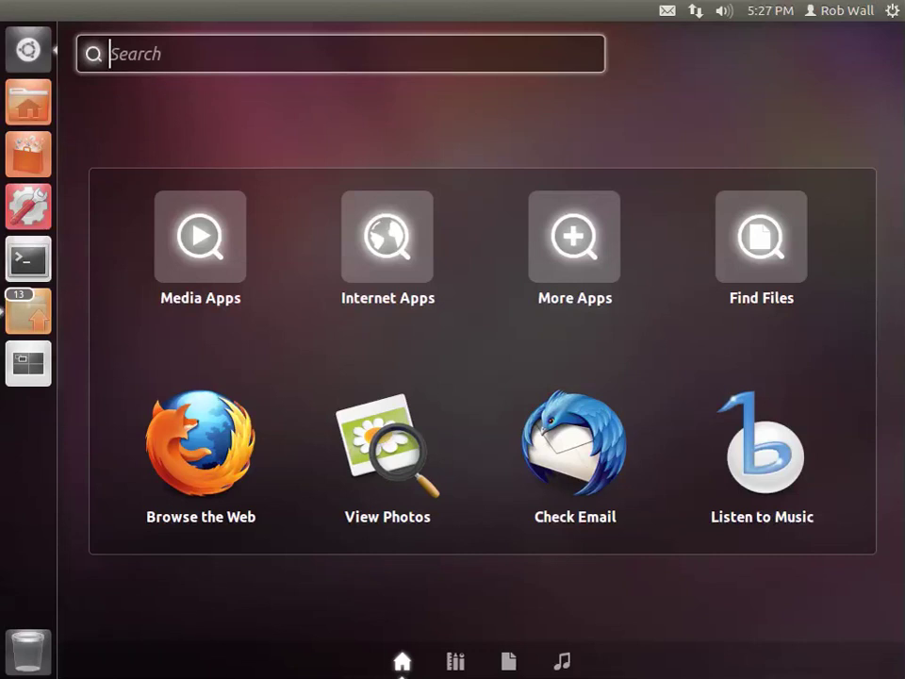
text(offic)
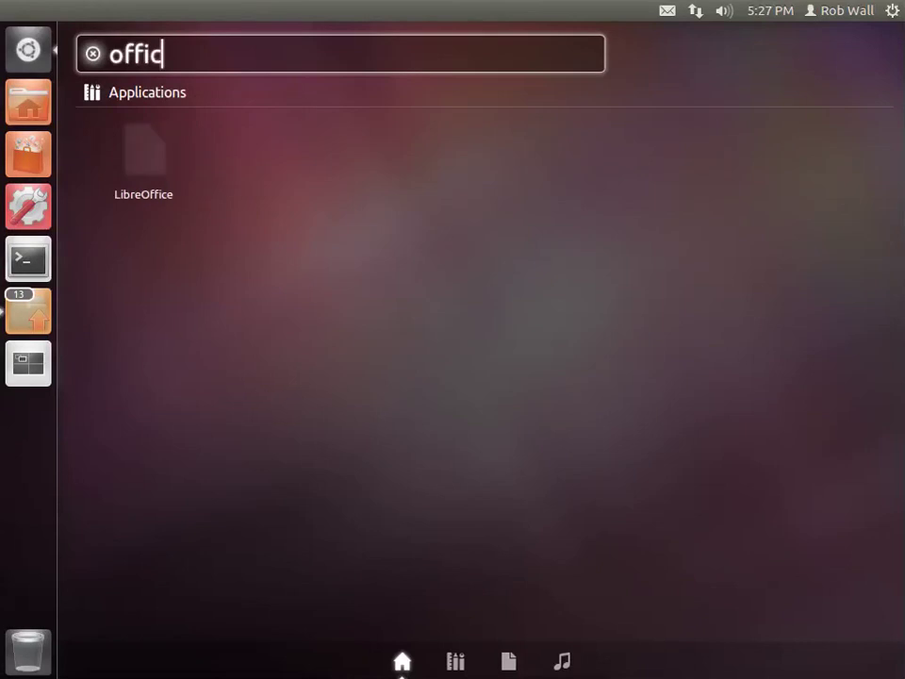
text(e)
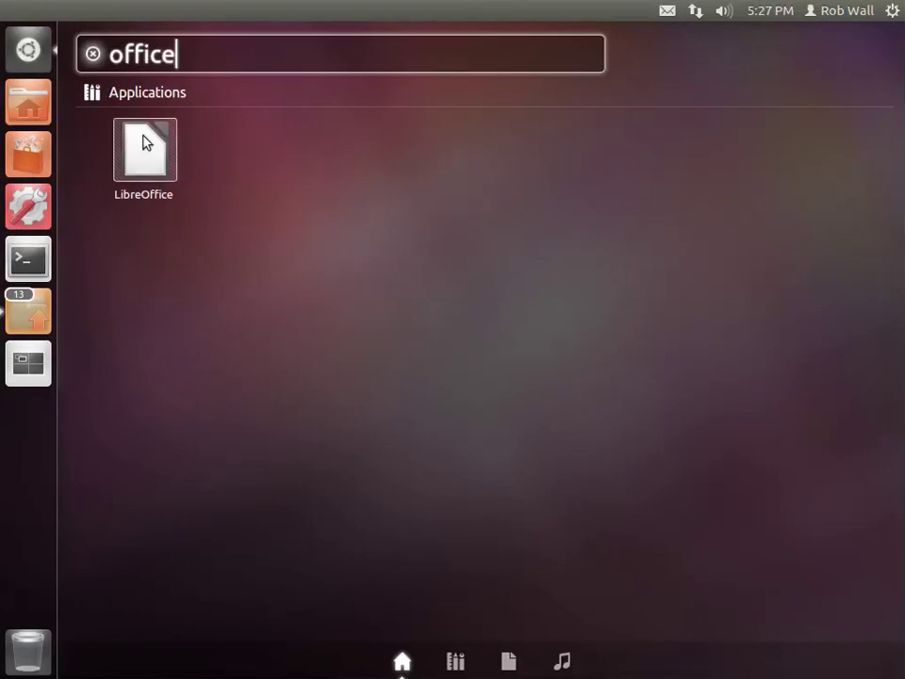
key(BackSpace)
key(BackSpace)
key(BackSpace)
key(BackSpace)
key(BackSpace)
key(BackSpace)
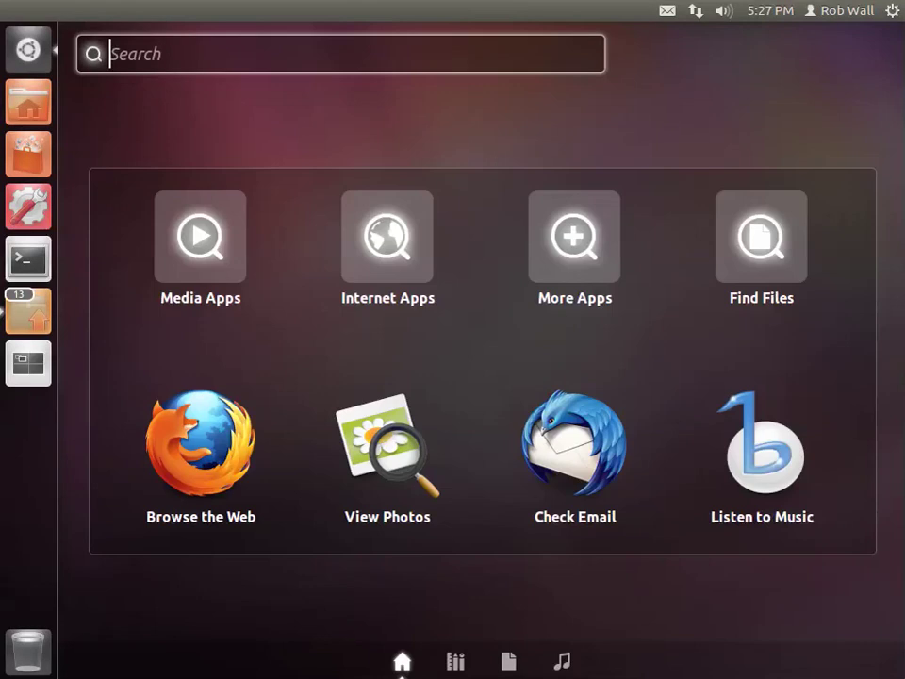
Search the Dash for "libre" and launch LibreOffice Writer.
text(libre)
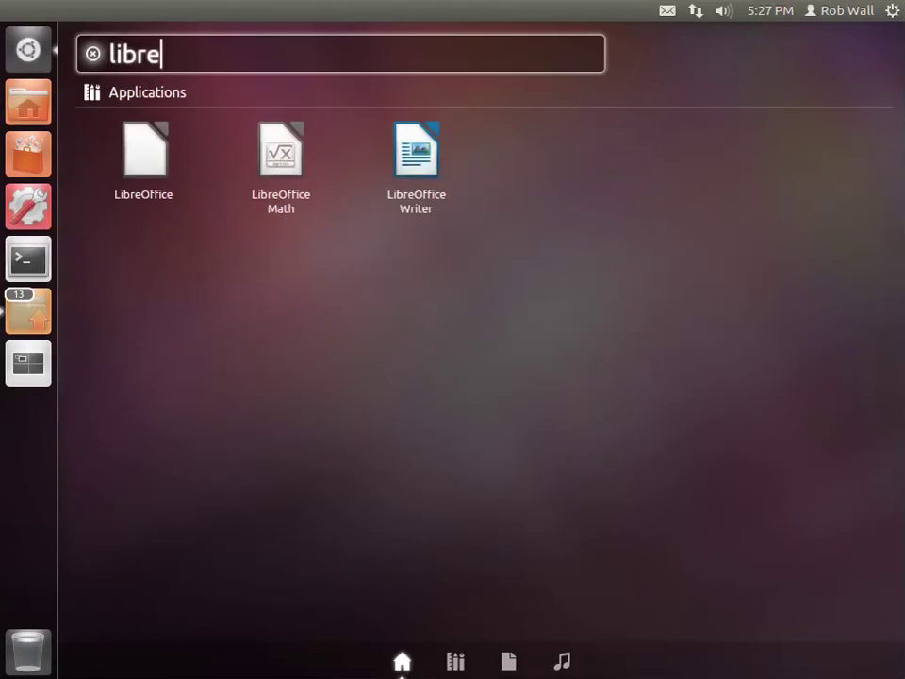
click(416, 151)
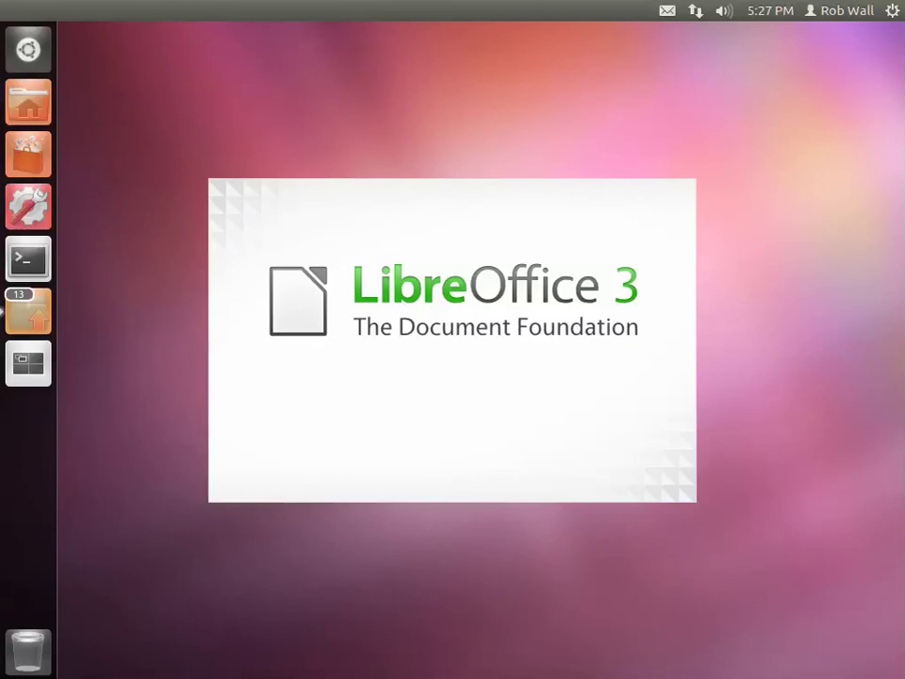